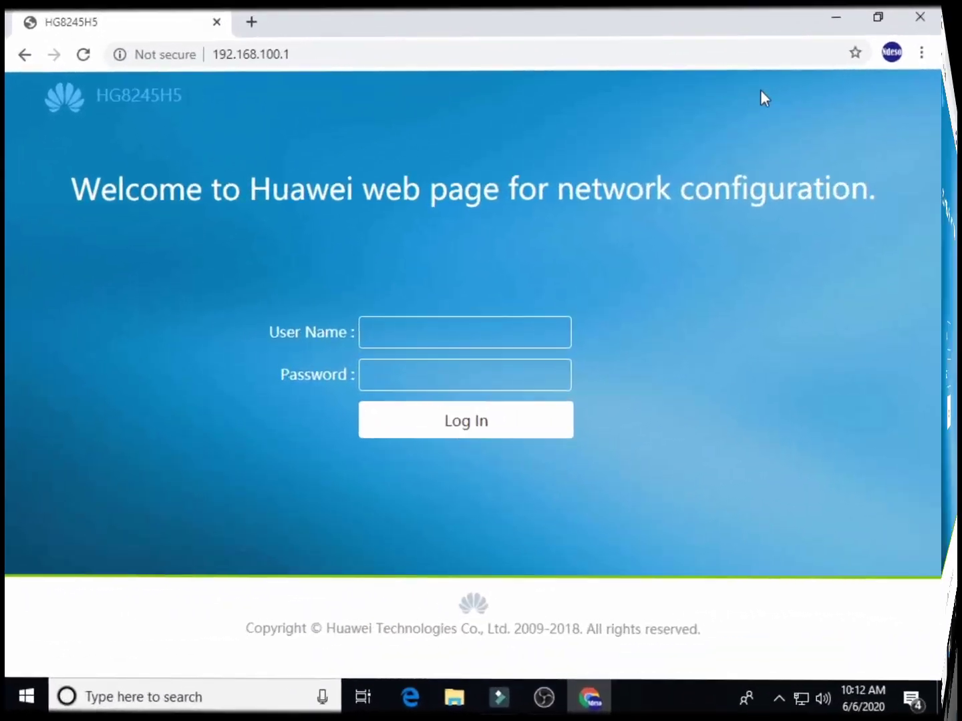
Restart Chrome and enter the router address 192.168.100.1 in the address bar
{"action": "left_click", "coordinate": [943, 15]}
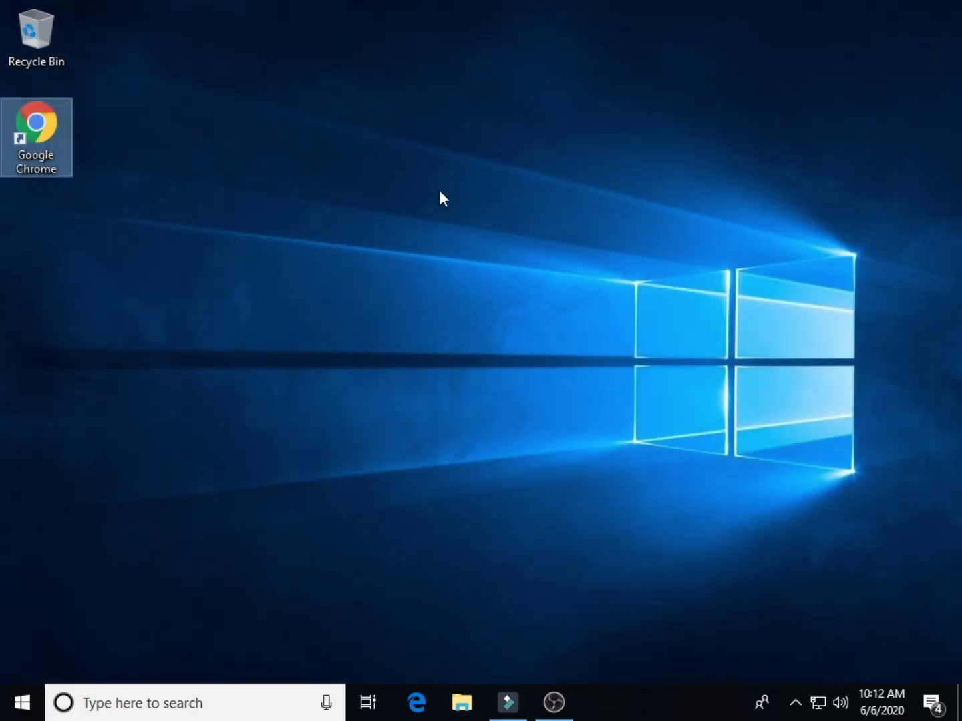
{"action": "double_click", "coordinate": [27, 130]}
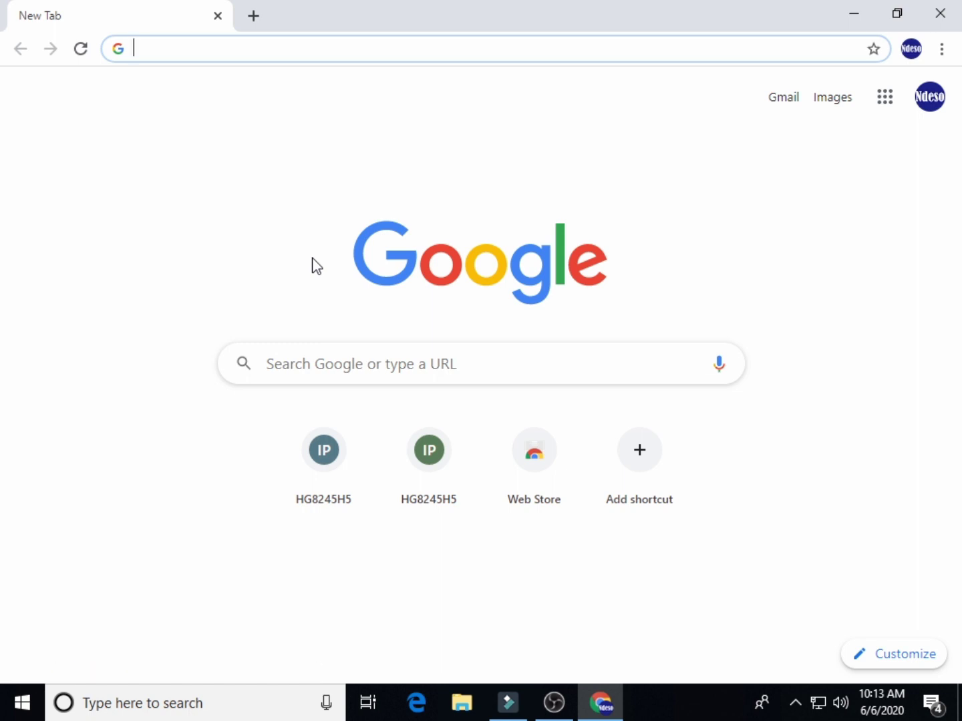
{"action": "type", "text": "192.168.100.1"}
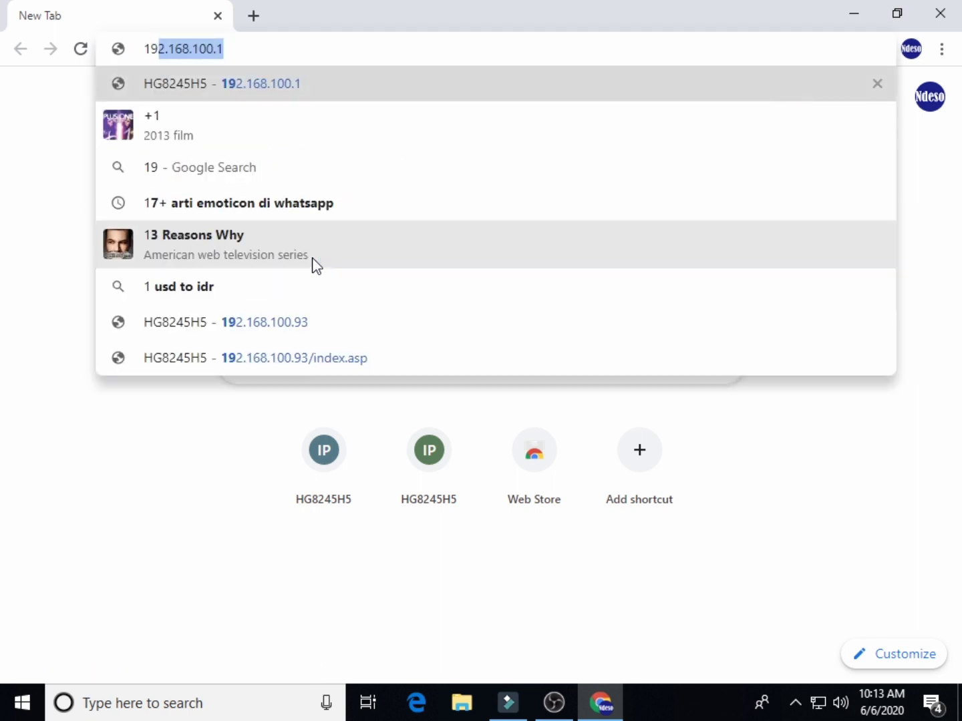
{"action": "key", "text": "Right"}
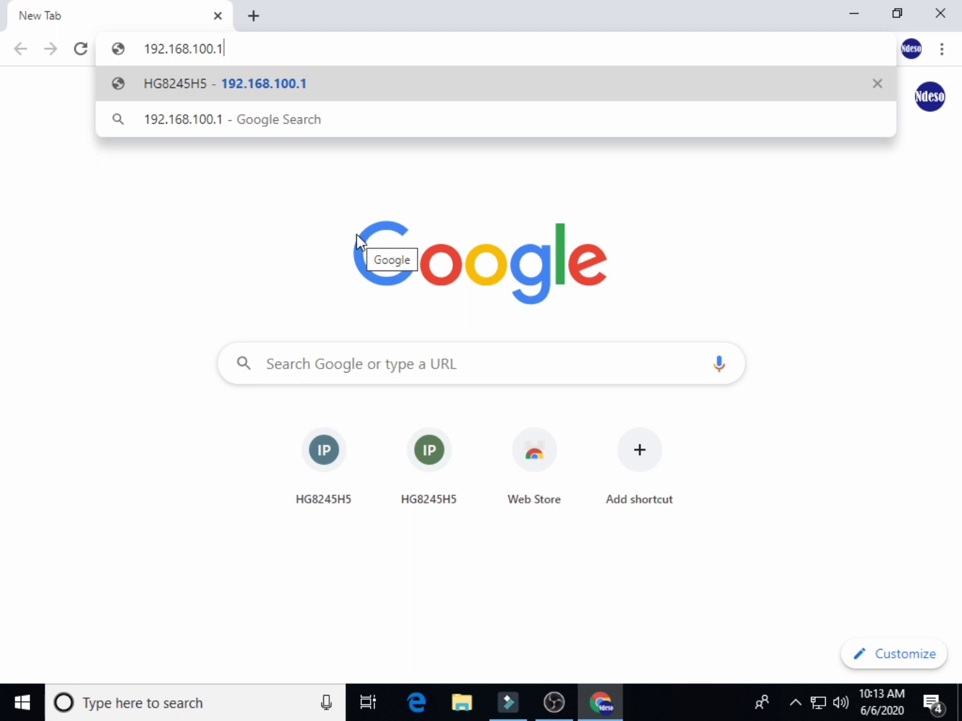
{"action": "key", "text": "Return"}
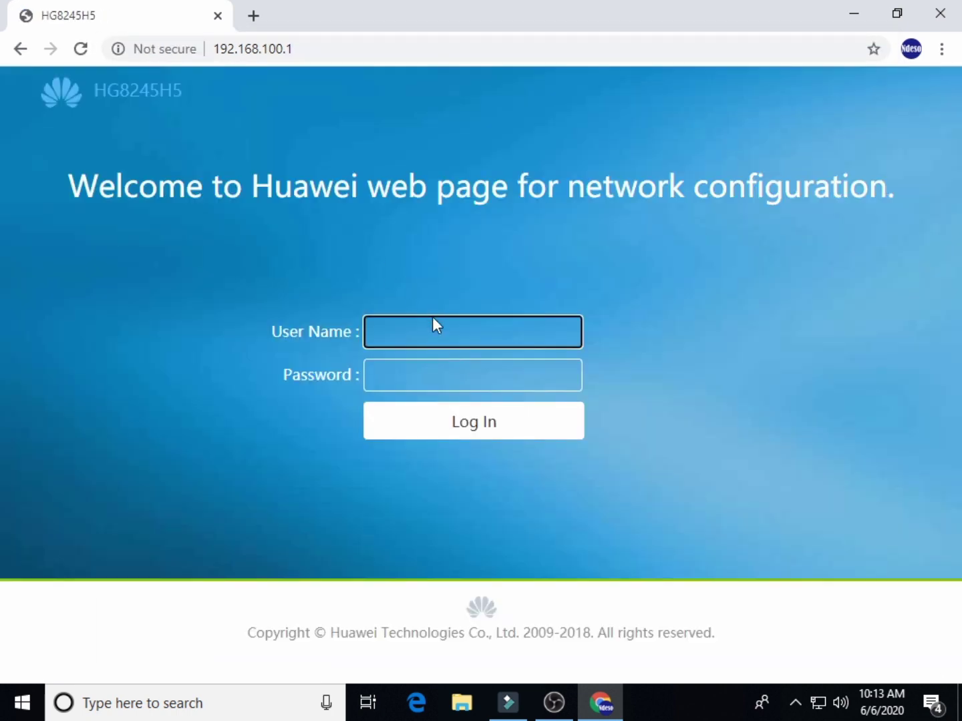
Log in with the saved administrator user name and the account password
{"action": "left_click", "coordinate": [436, 334]}
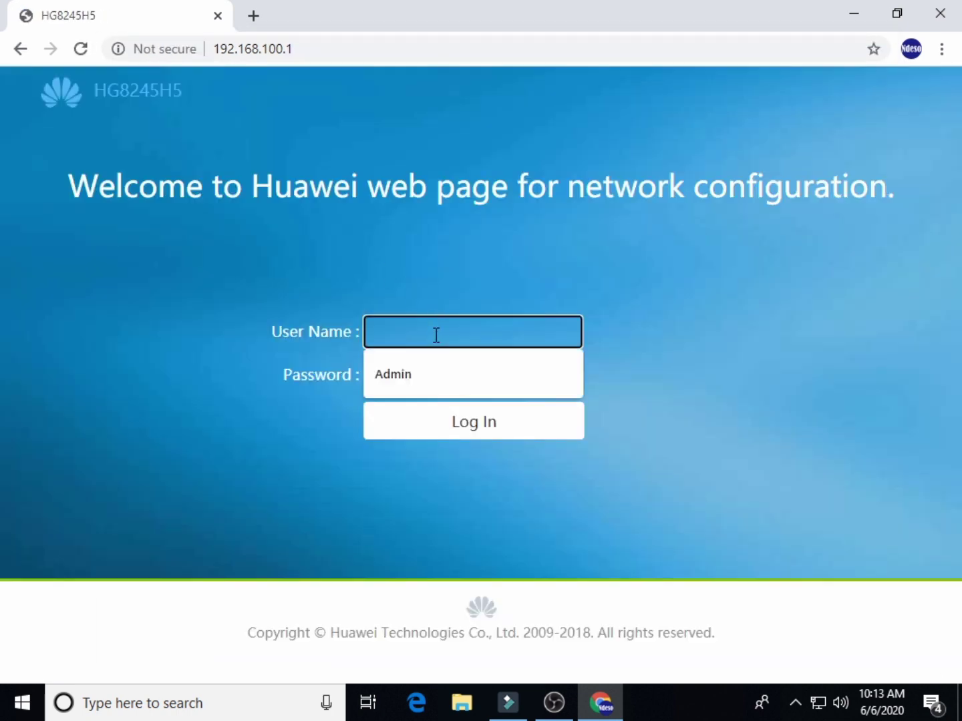
{"action": "left_click", "coordinate": [403, 380]}
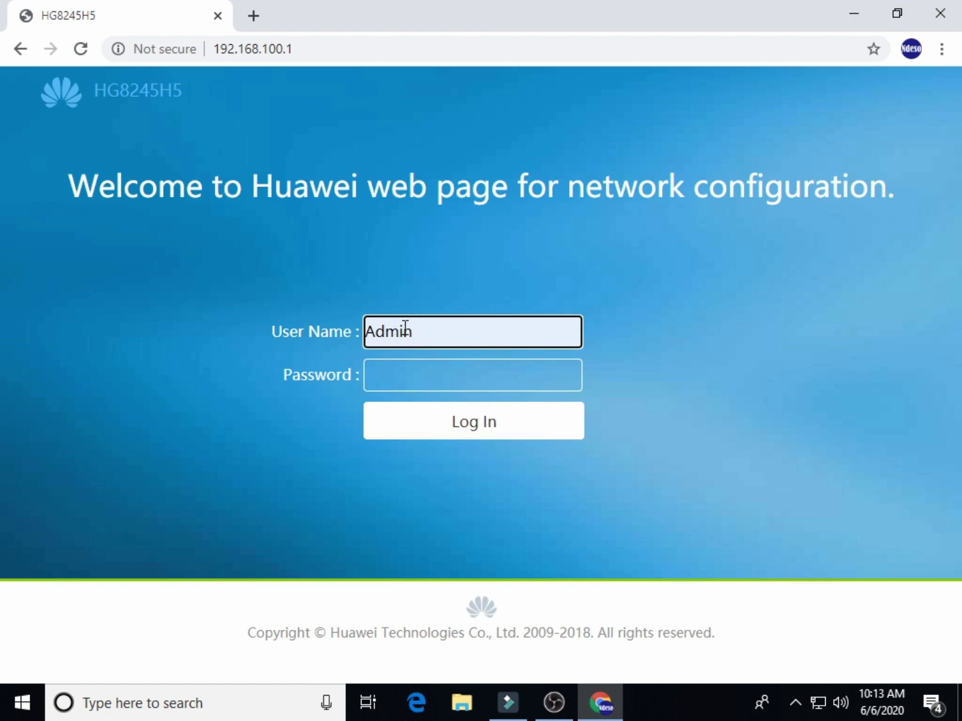
{"action": "left_click", "coordinate": [453, 372]}
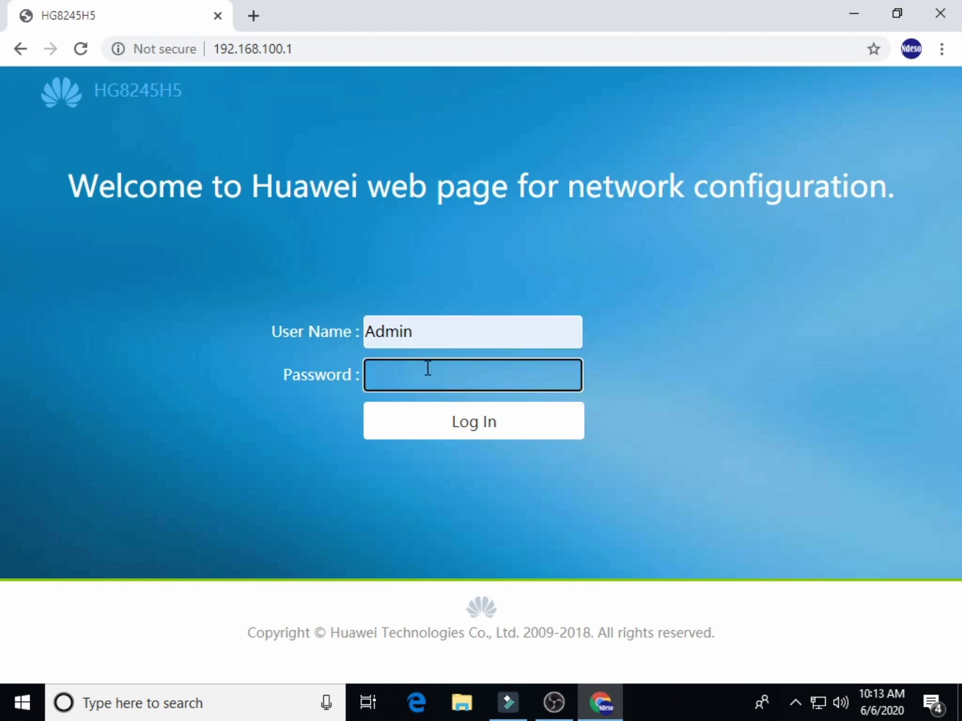
{"action": "type", "text": "a"}
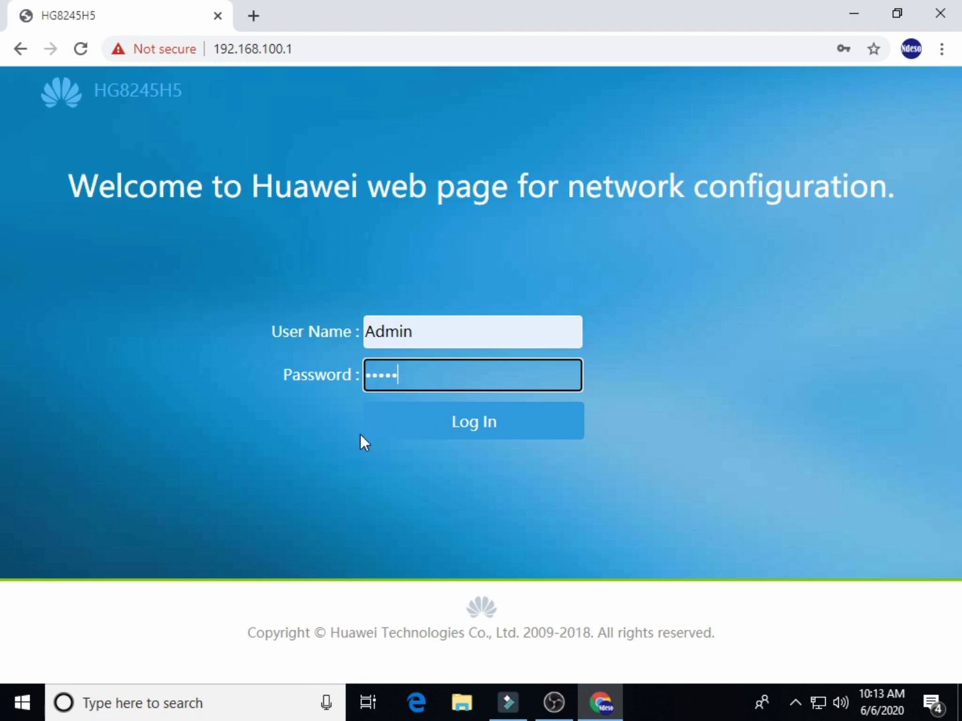
{"action": "left_click", "coordinate": [452, 425]}
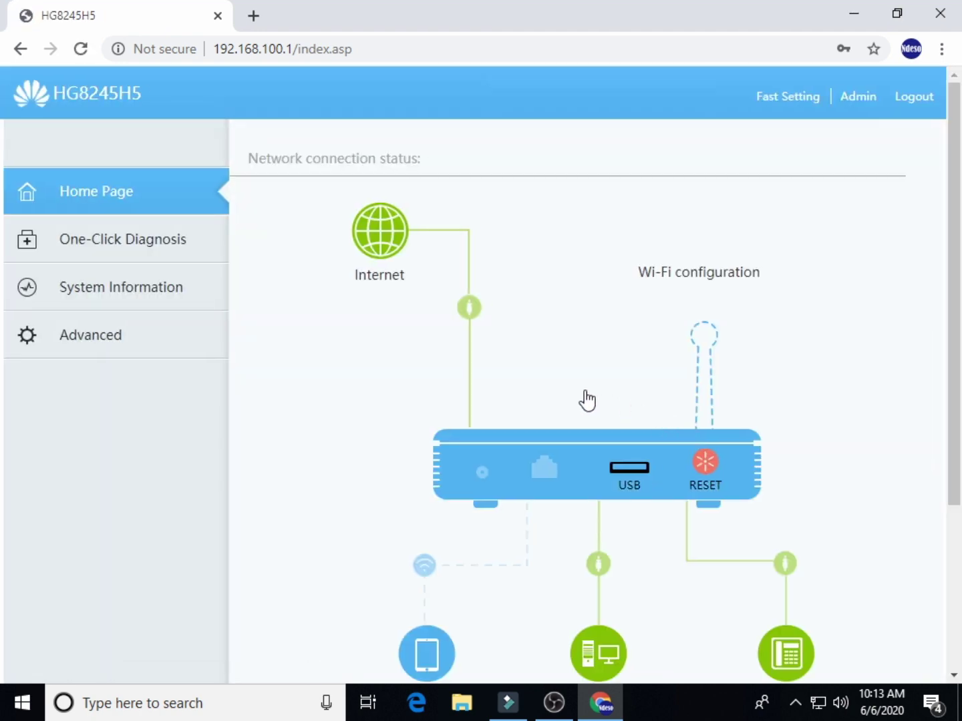
Go to Advanced > WLAN to show the Wifi Indihome SSID's basic settings
{"action": "scroll", "coordinate": [519, 460], "scroll_direction": "down", "scroll_amount": 4}
{"action": "scroll", "coordinate": [521, 454], "scroll_direction": "up", "scroll_amount": 4}
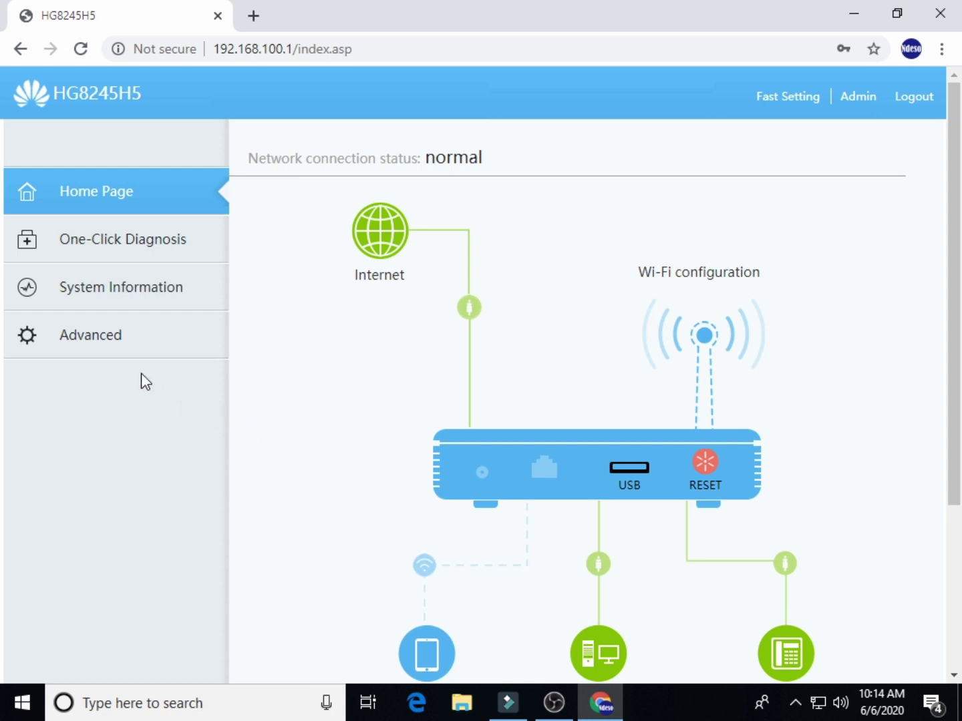
{"action": "left_click", "coordinate": [62, 341]}
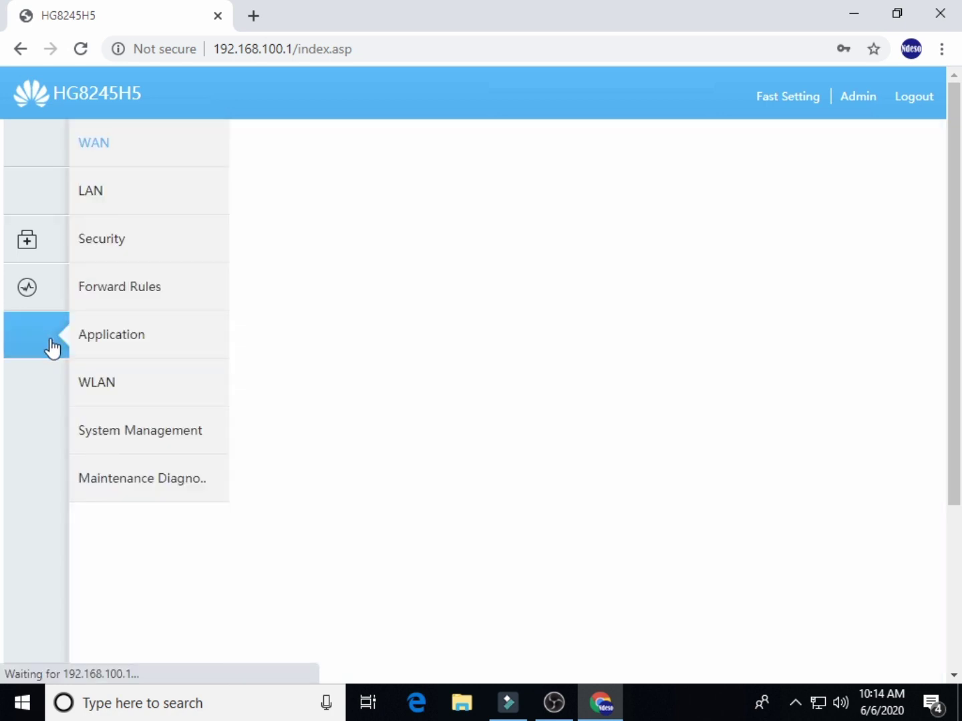
{"action": "left_click", "coordinate": [119, 391]}
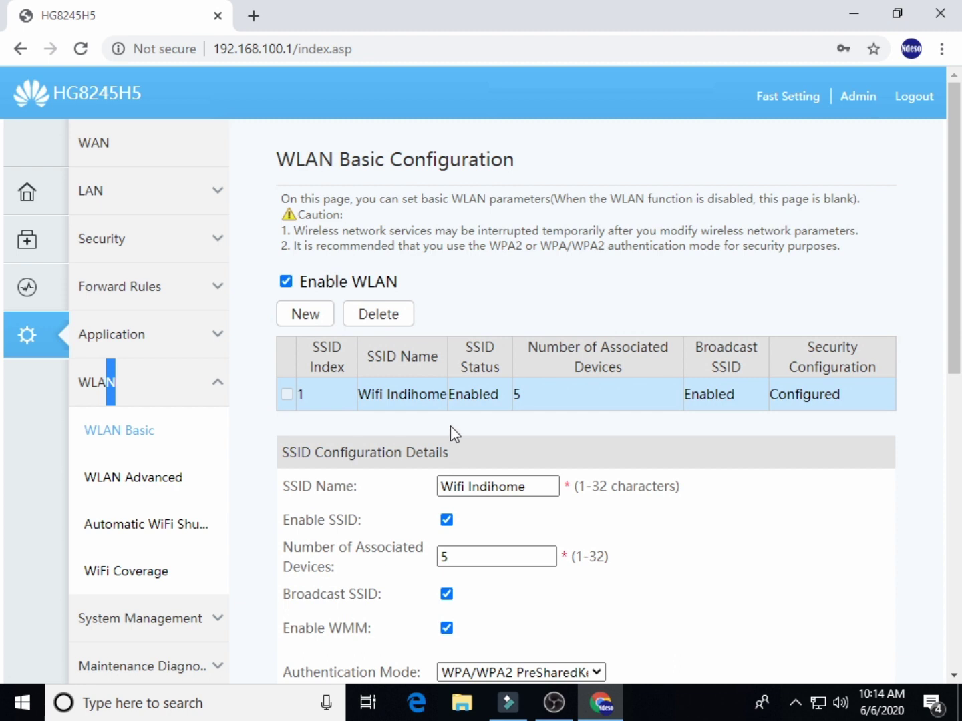
Keep the authentication mode set to WPA/WPA2 PreSharedKey
{"action": "left_click", "coordinate": [73, 435]}
{"action": "scroll", "coordinate": [568, 531], "scroll_direction": "down", "scroll_amount": 3}
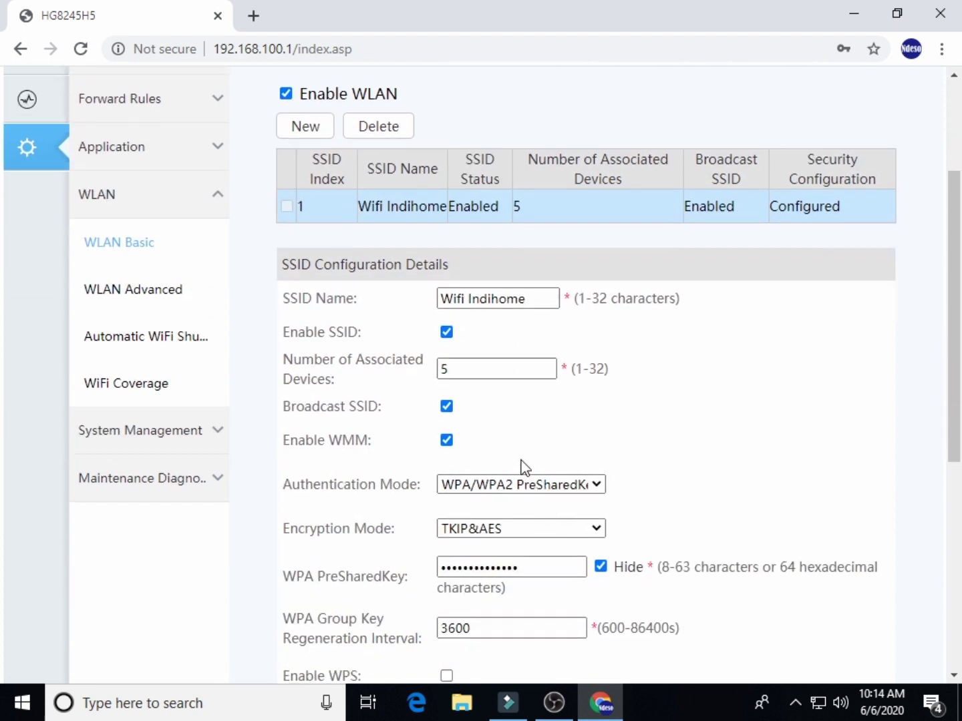
{"action": "scroll", "coordinate": [384, 471], "scroll_direction": "down", "scroll_amount": 1}
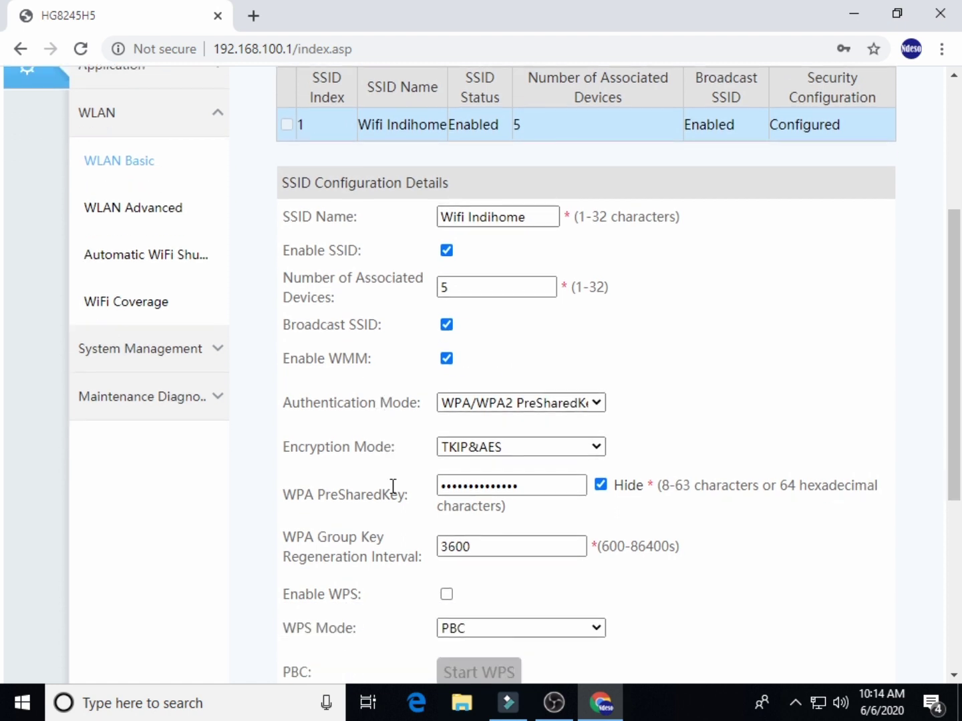
{"action": "left_click", "coordinate": [499, 393]}
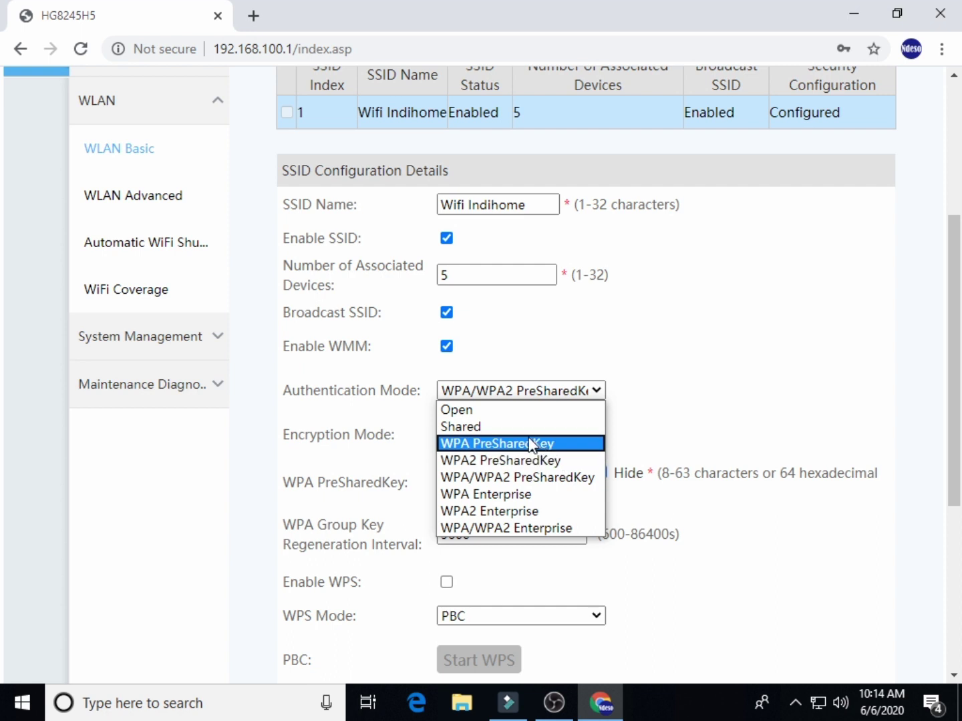
{"action": "left_click", "coordinate": [692, 401]}
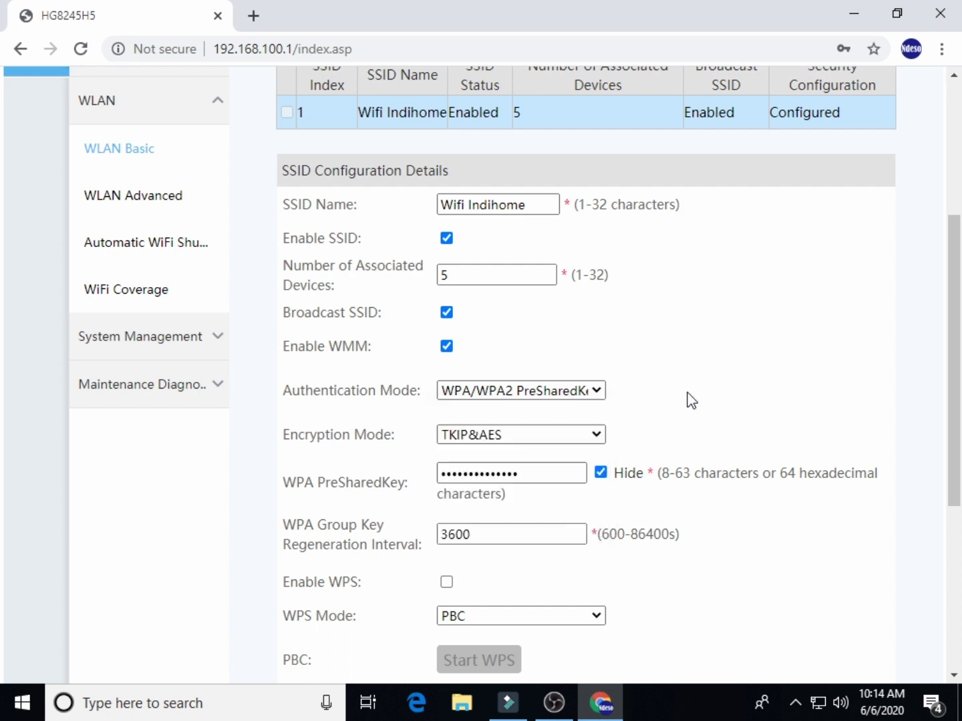
{"action": "left_click", "coordinate": [545, 393]}
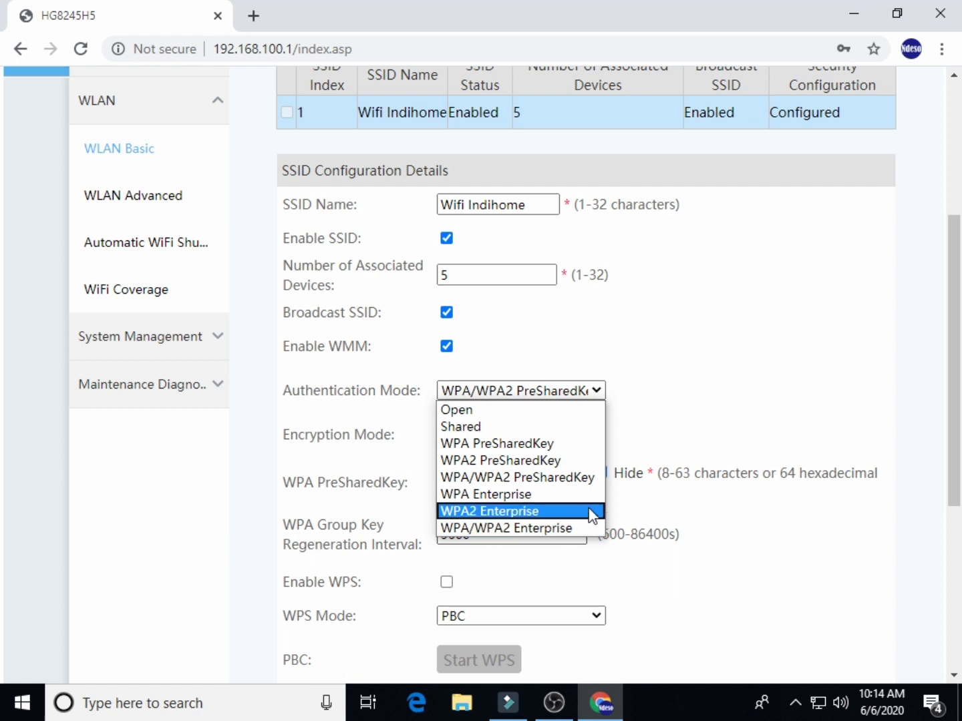
{"action": "left_click", "coordinate": [685, 387]}
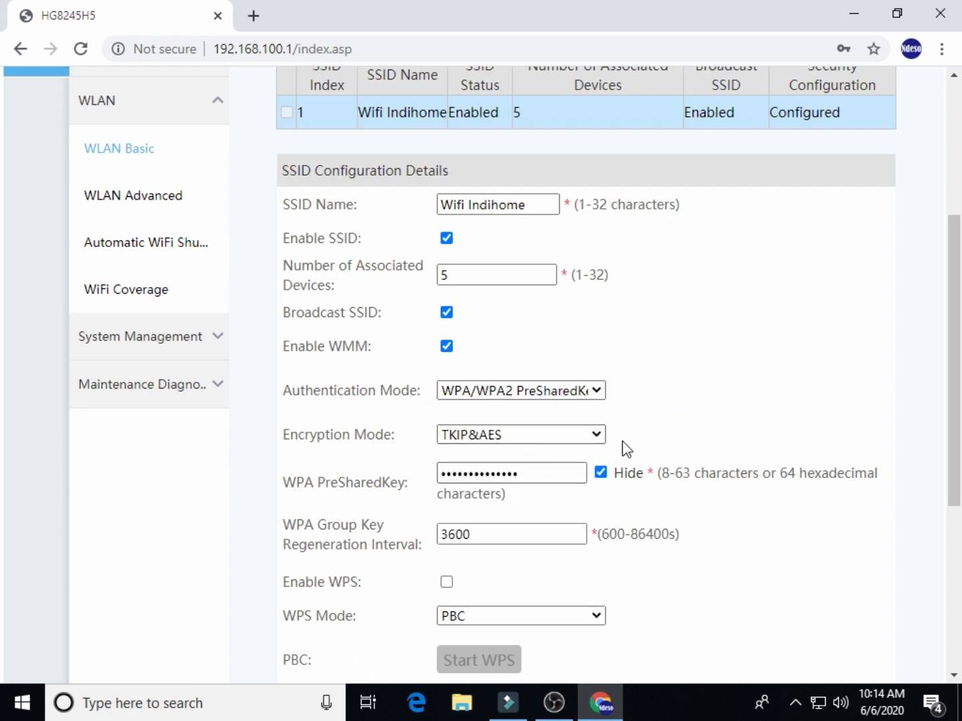
{"action": "left_click", "coordinate": [534, 394]}
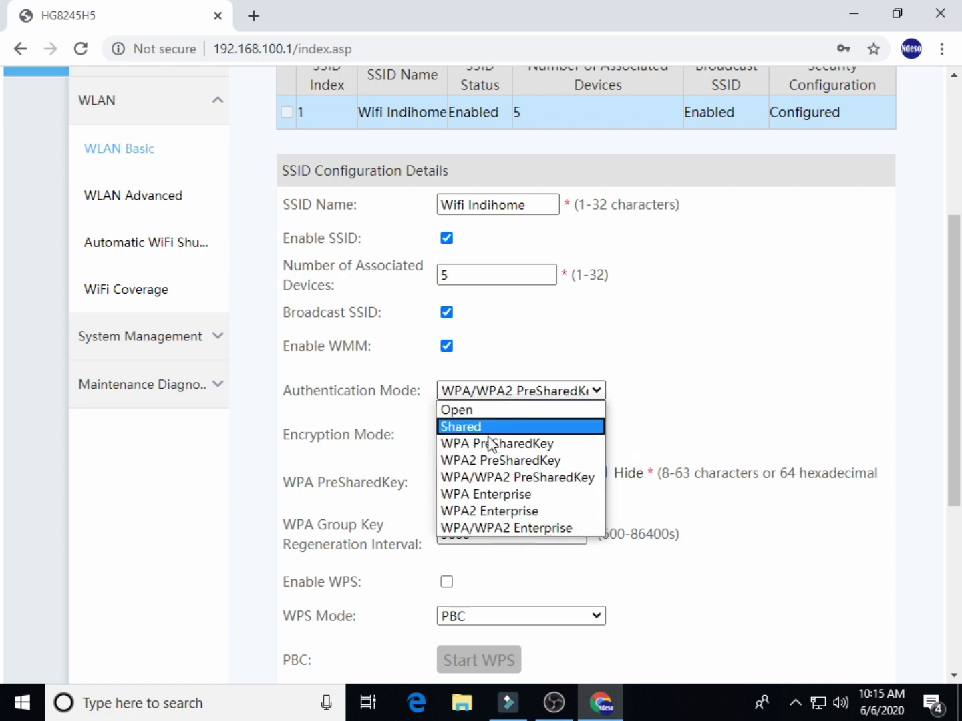
{"action": "left_click", "coordinate": [518, 478]}
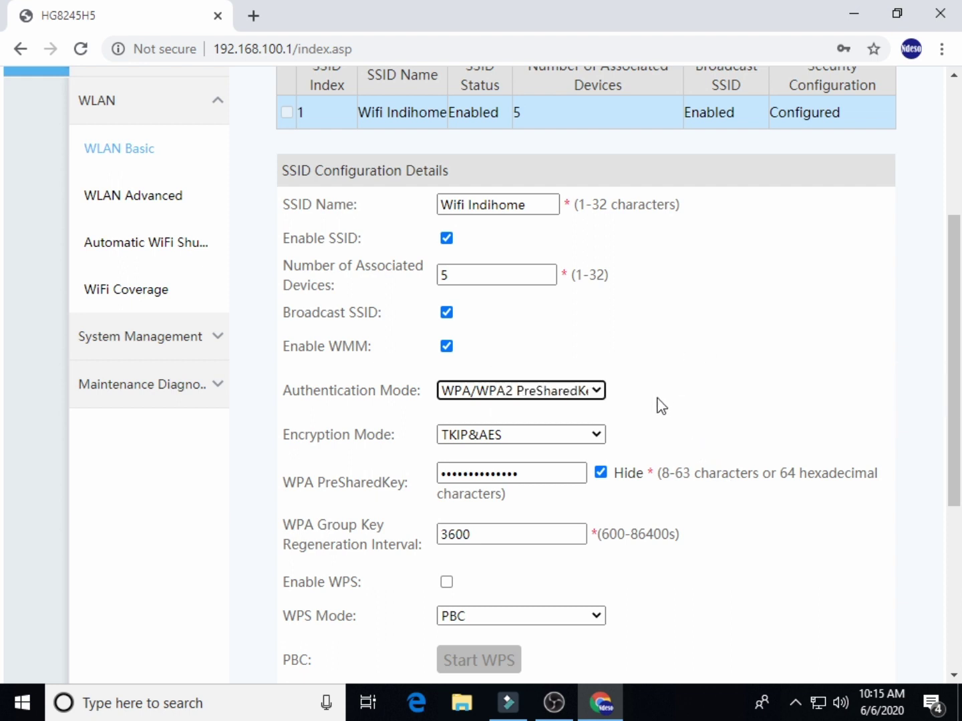
{"action": "left_click", "coordinate": [706, 388]}
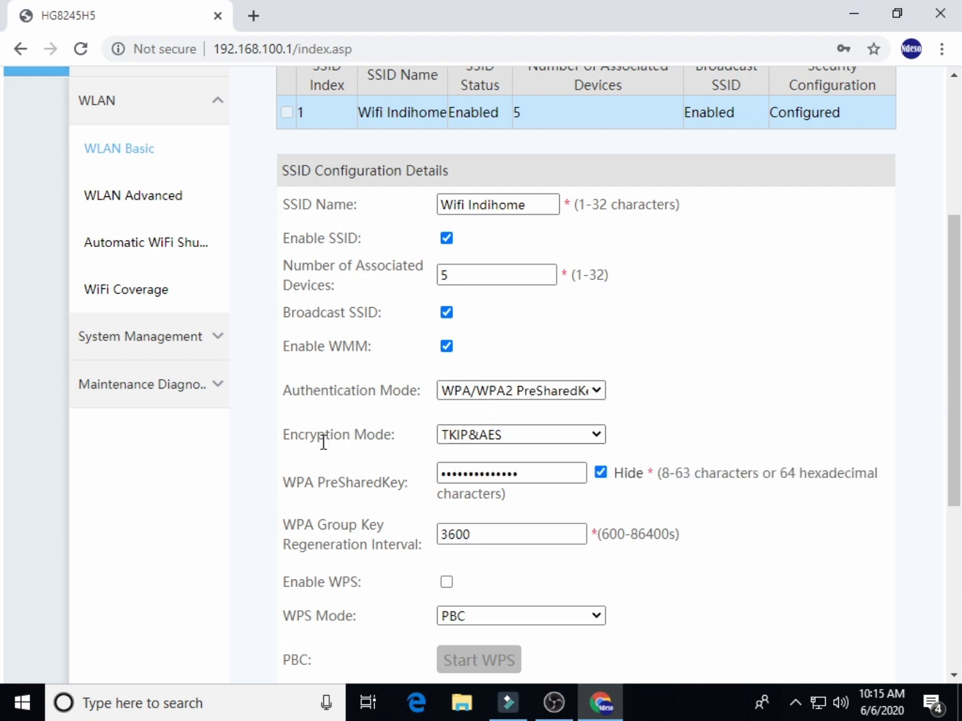
Keep TKIP&AES encryption and unhide the WPA pre-shared key
{"action": "left_click", "coordinate": [505, 436]}
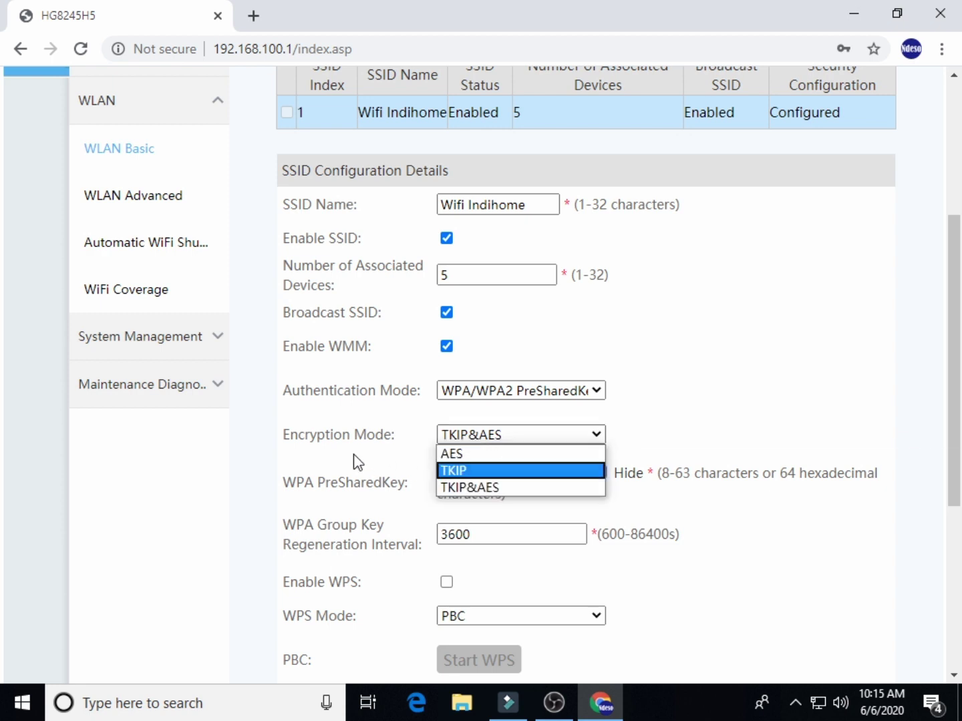
{"action": "left_click", "coordinate": [727, 393]}
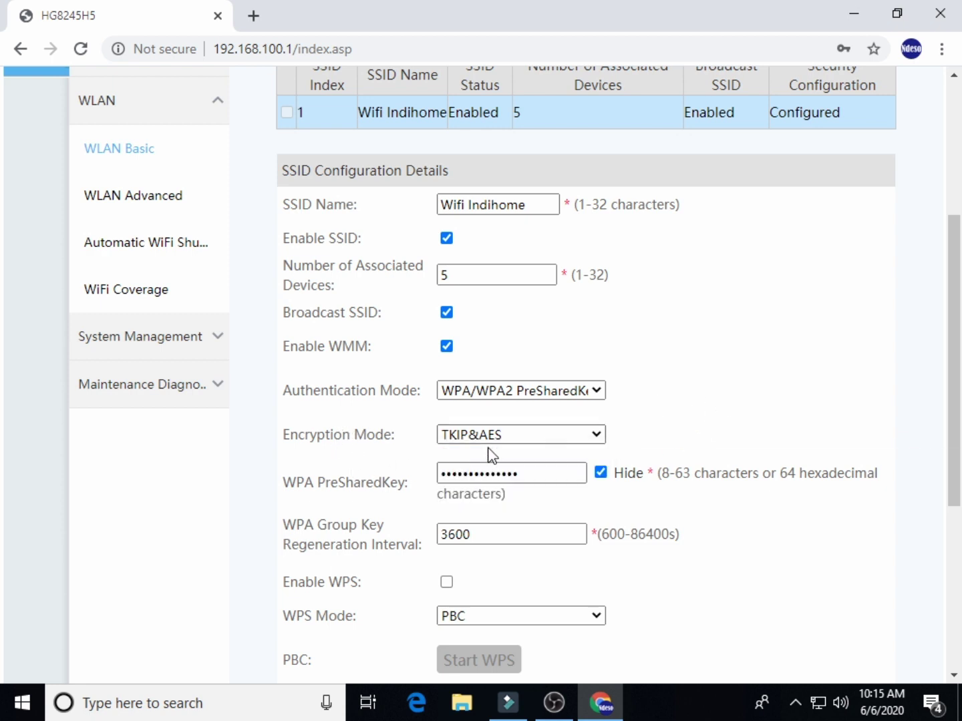
{"action": "left_click", "coordinate": [490, 437]}
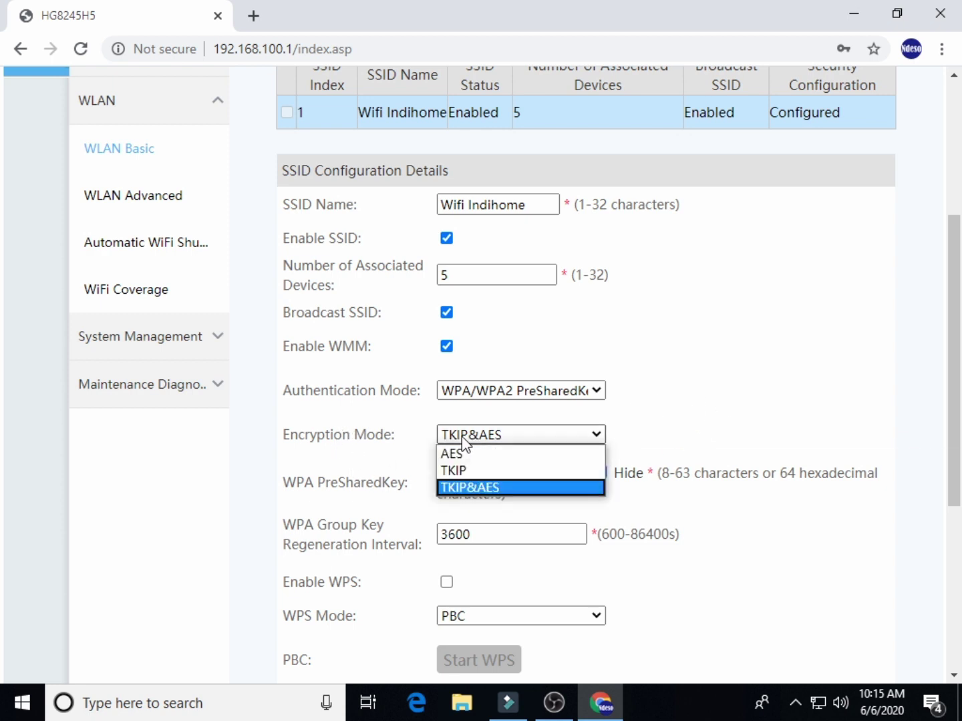
{"action": "left_click", "coordinate": [495, 489]}
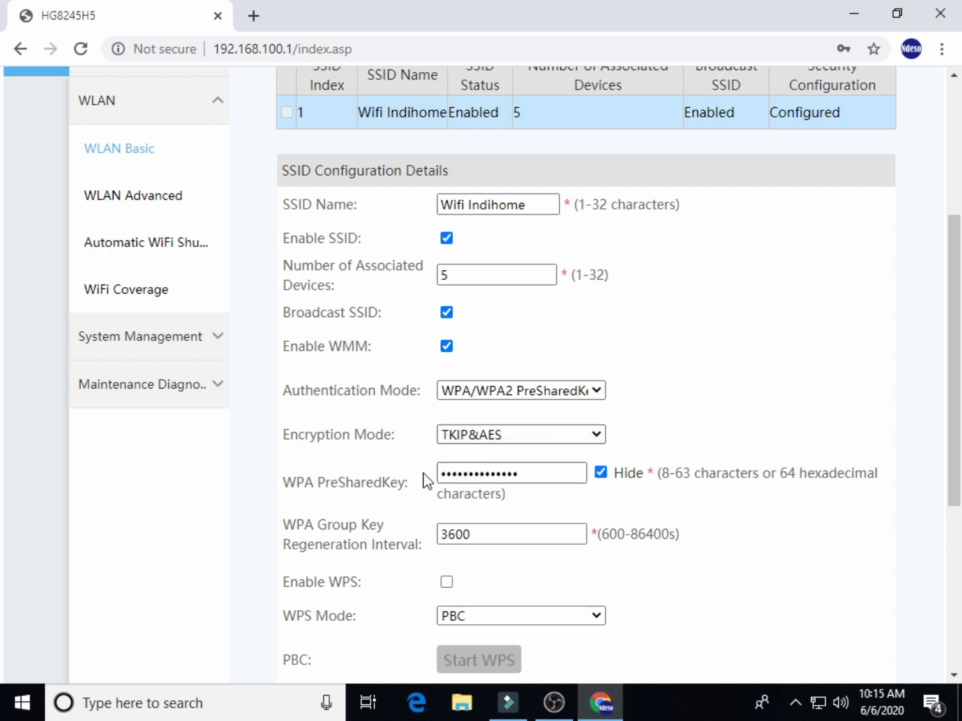
{"action": "left_click", "coordinate": [601, 472]}
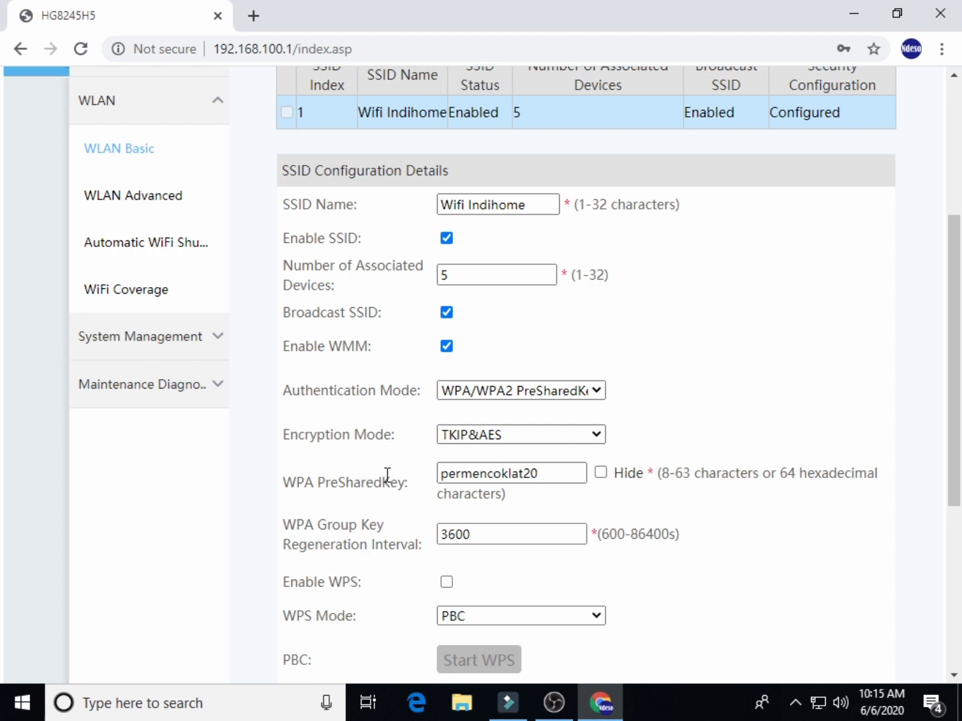
Append new characters to the end of the existing WPA pre-shared key
{"action": "left_click", "coordinate": [558, 477]}
{"action": "left_click", "coordinate": [561, 474]}
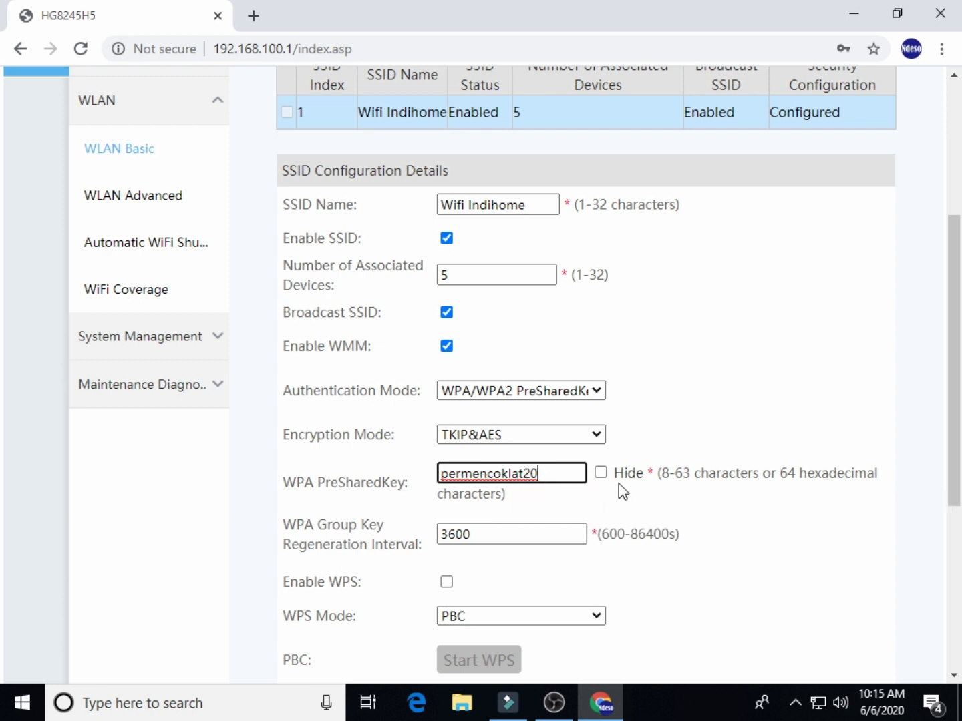
{"action": "left_click_drag", "start_coordinate": [672, 472], "coordinate": [659, 473]}
{"action": "left_click", "coordinate": [663, 472]}
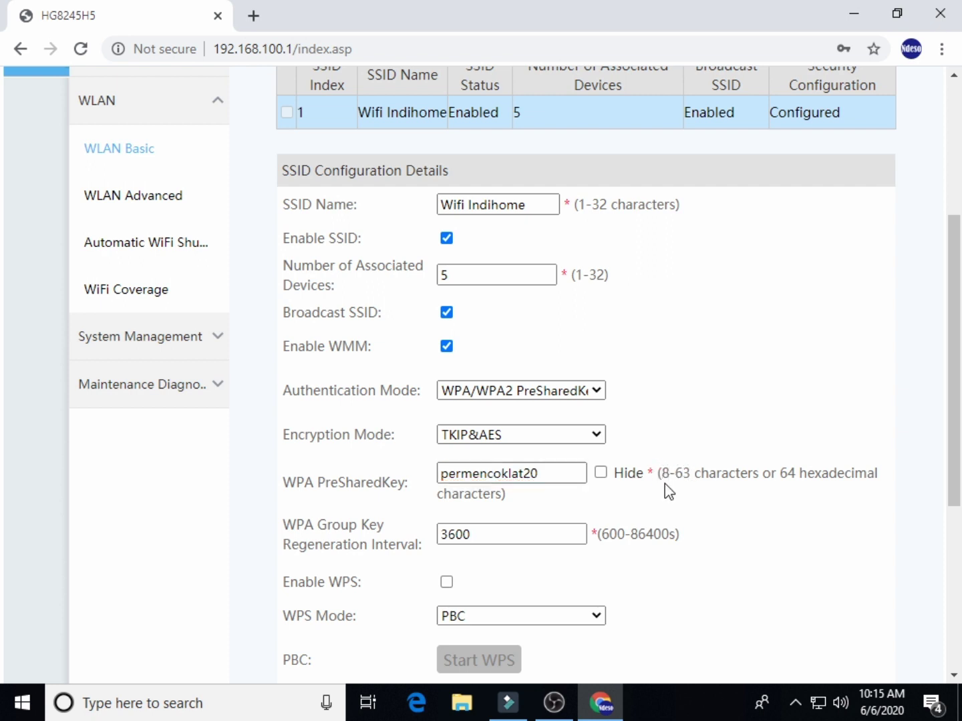
{"action": "double_click", "coordinate": [682, 477]}
{"action": "left_click", "coordinate": [668, 477]}
{"action": "left_click", "coordinate": [556, 472]}
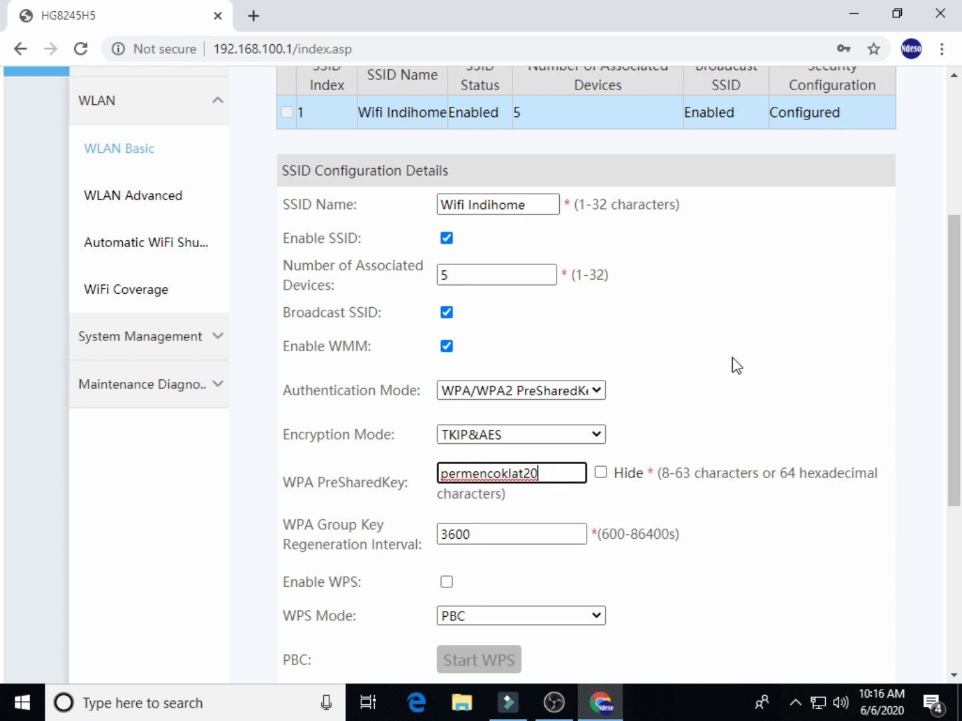
{"action": "type", "text": "20"}
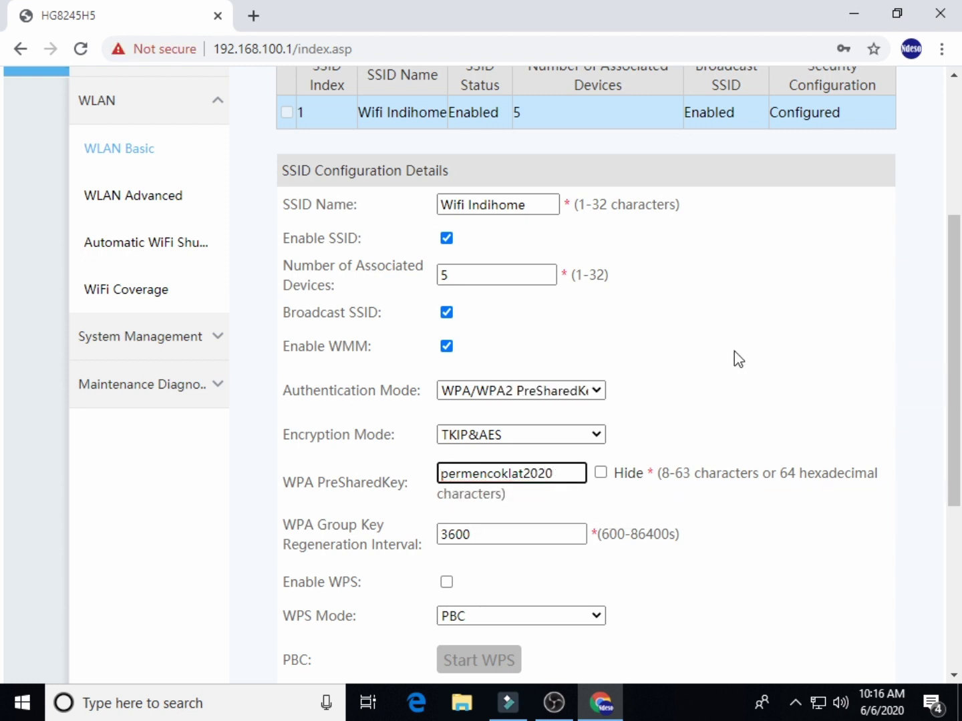
Review the lengthened pre-shared key and finish editing the field
{"action": "left_click", "coordinate": [708, 319]}
{"action": "scroll", "coordinate": [621, 388], "scroll_direction": "down", "scroll_amount": 1}
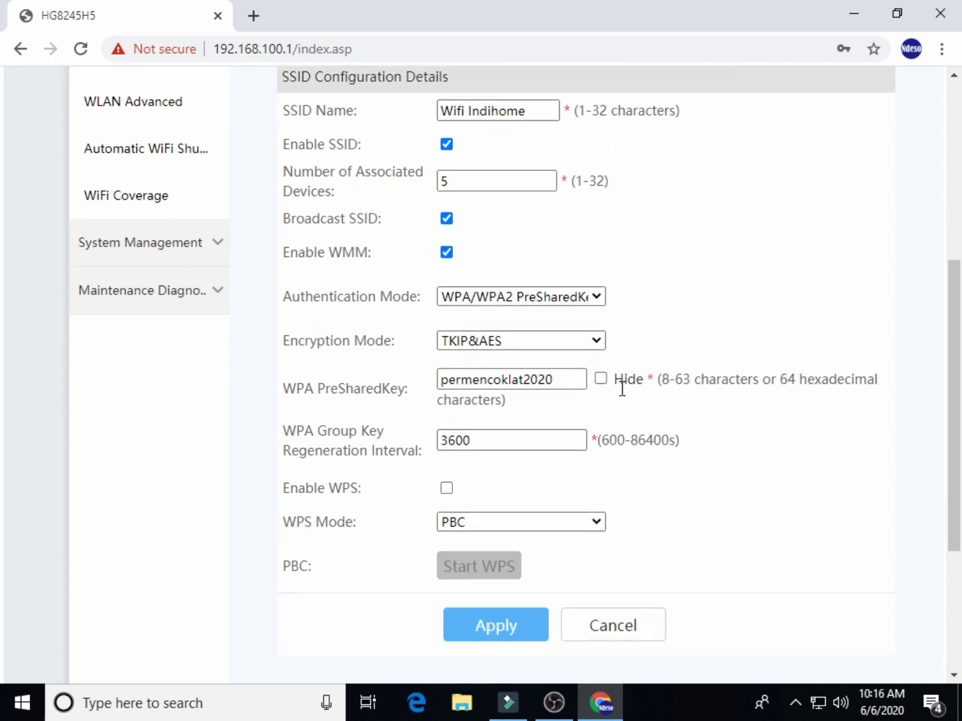
{"action": "left_click_drag", "start_coordinate": [545, 379], "coordinate": [538, 381]}
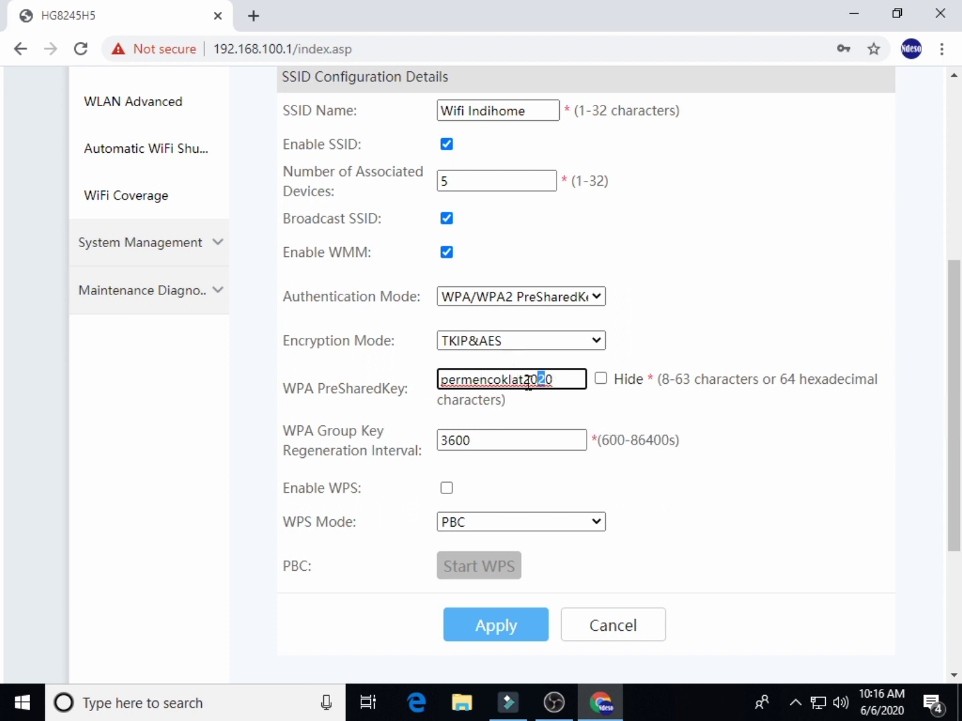
{"action": "left_click", "coordinate": [489, 378]}
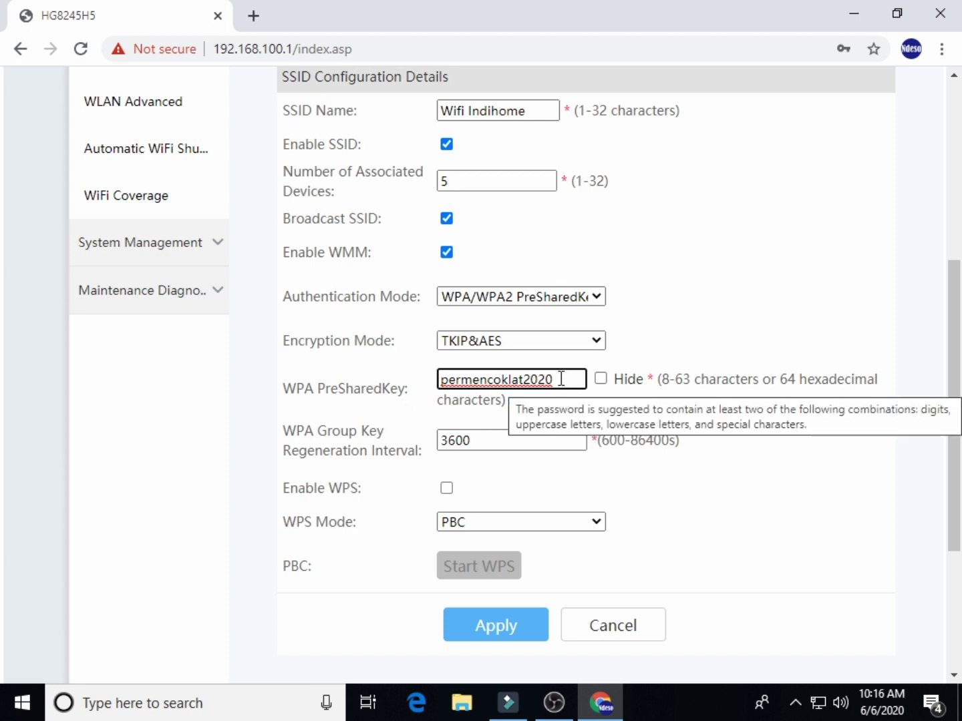
{"action": "left_click", "coordinate": [468, 280]}
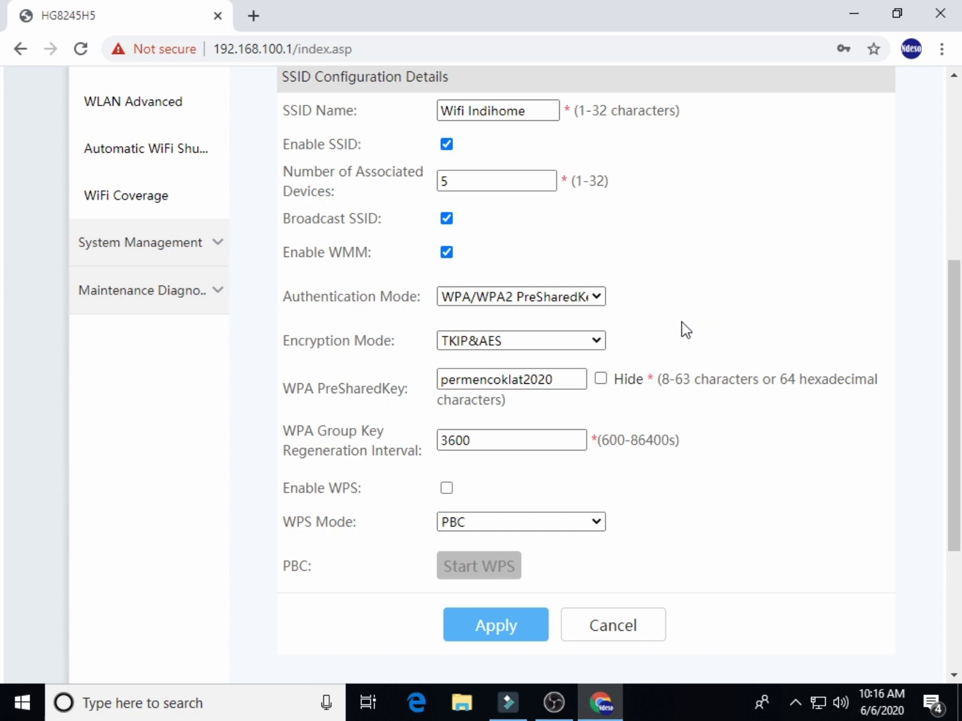
Apply the new pre-shared key and check it on the reloaded WLAN Basic page
{"action": "double_click", "coordinate": [518, 379]}
{"action": "left_click", "coordinate": [563, 379]}
{"action": "left_click", "coordinate": [692, 301]}
{"action": "left_click", "coordinate": [495, 627]}
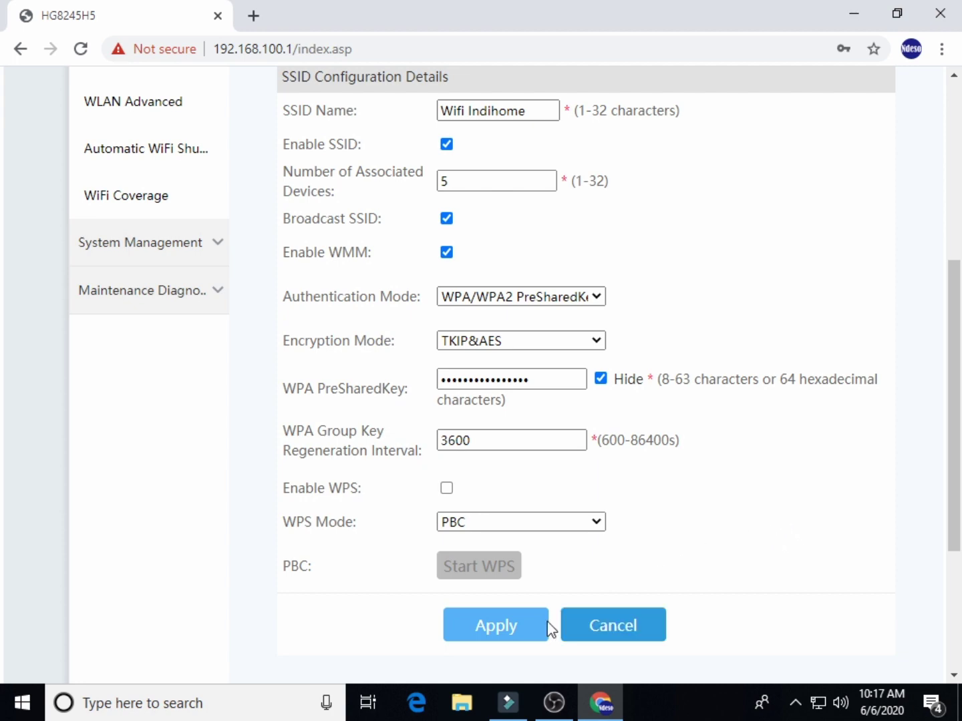
{"action": "scroll", "coordinate": [565, 584], "scroll_direction": "up", "scroll_amount": 5}
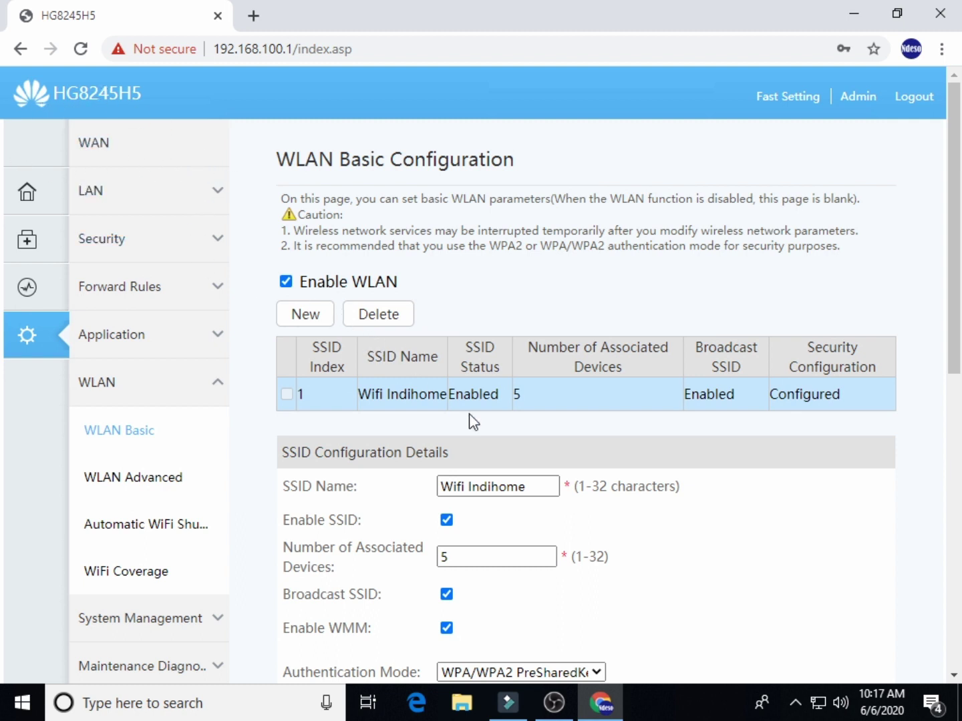
{"action": "scroll", "coordinate": [601, 490], "scroll_direction": "down", "scroll_amount": 3}
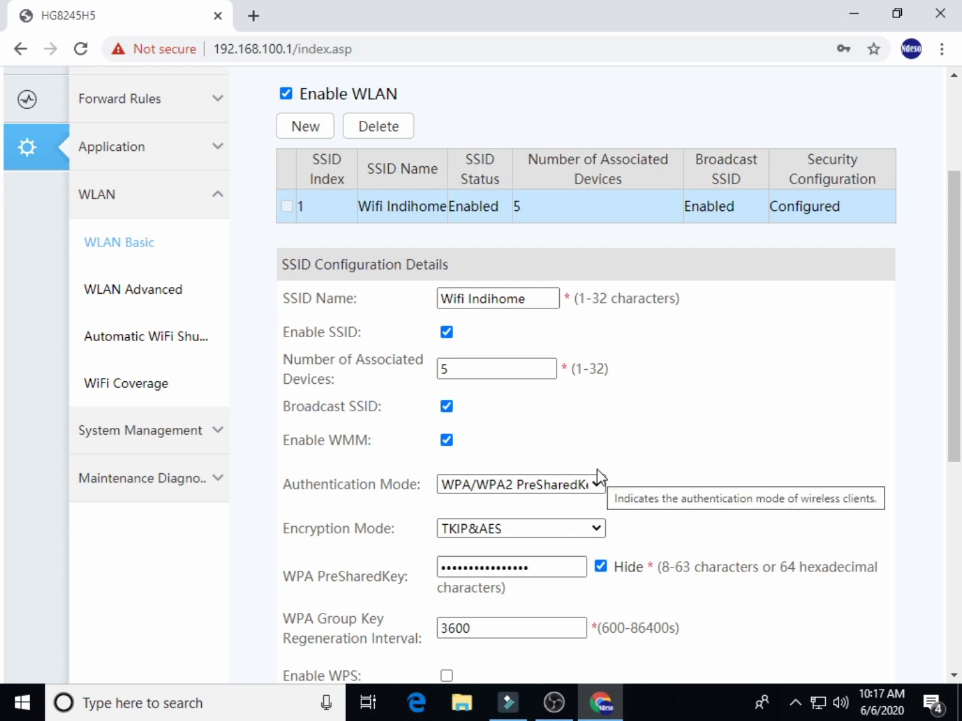